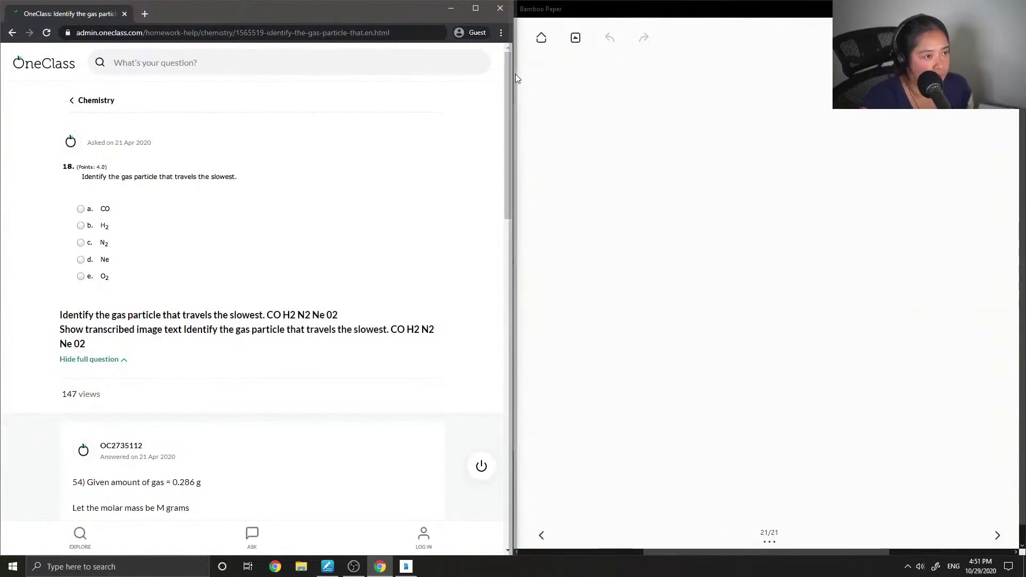
# Handwrite '2)' and 'KE = ½mv² ⇒ m = 2KE/v²' in green on page 21
pyautogui.moveTo(535, 85); pyautogui.dragTo(559, 107)
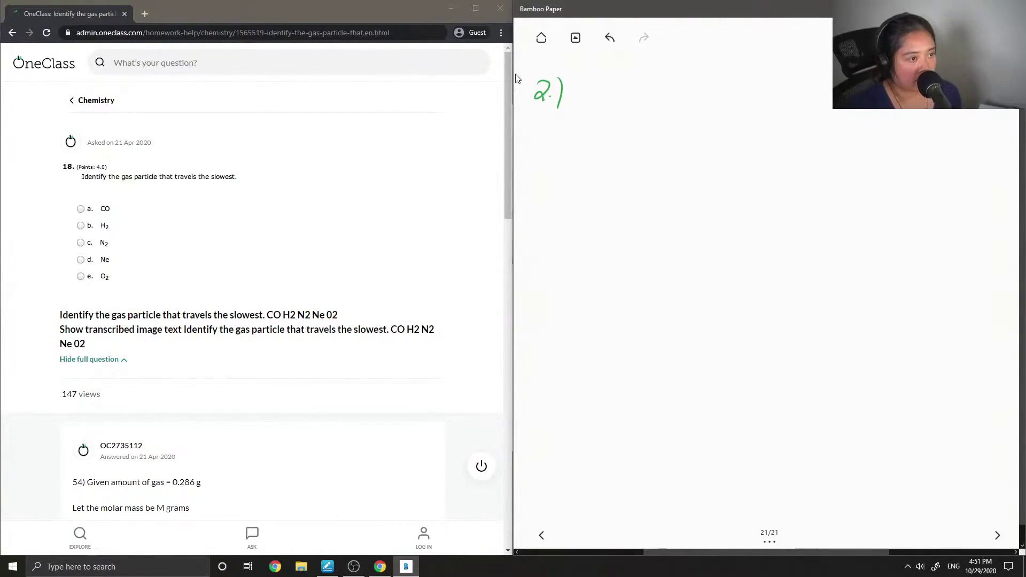
pyautogui.moveTo(578, 124)
pyautogui.mouseDown()
pyautogui.moveTo(565, 134)
pyautogui.moveTo(577, 146)
pyautogui.moveTo(542, 146)
pyautogui.mouseUp()
pyautogui.moveTo(554, 126)
pyautogui.mouseDown()
pyautogui.moveTo(543, 140)
pyautogui.moveTo(558, 149)
pyautogui.mouseUp()
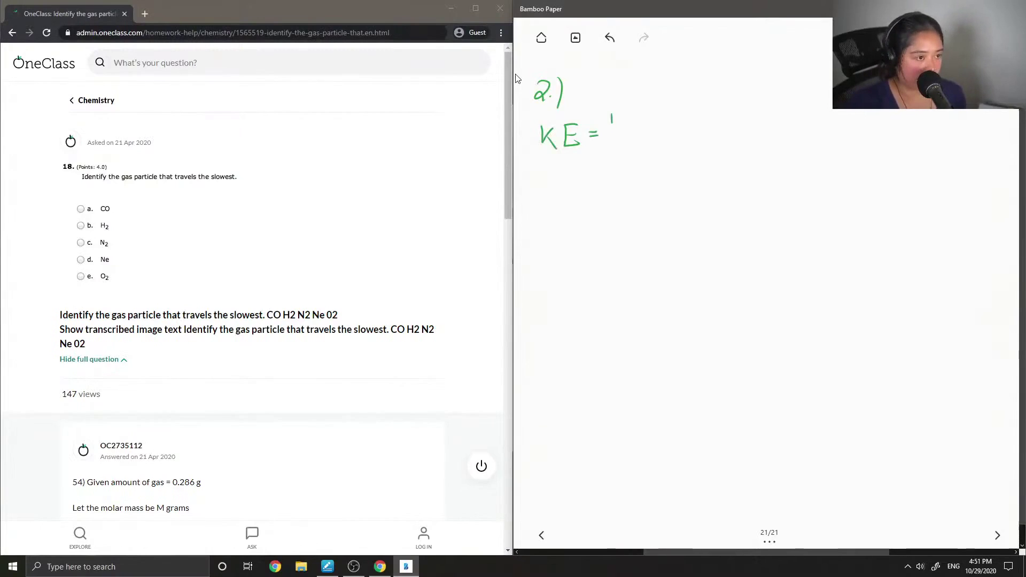
pyautogui.moveTo(609, 132); pyautogui.dragTo(622, 132)
pyautogui.moveTo(611, 140)
pyautogui.mouseDown()
pyautogui.moveTo(621, 155)
pyautogui.moveTo(645, 140)
pyautogui.mouseUp()
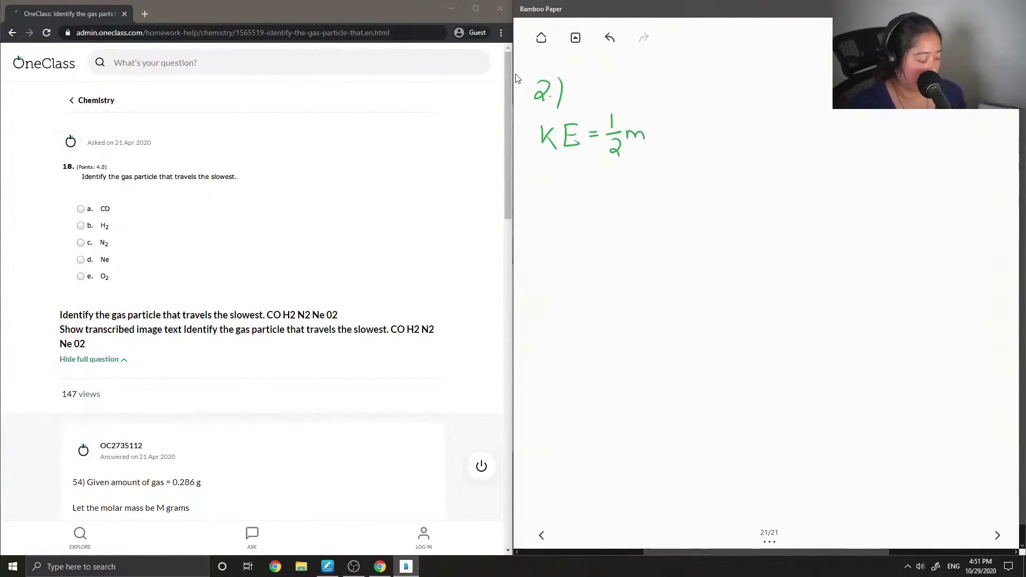
pyautogui.moveTo(650, 126); pyautogui.dragTo(662, 125)
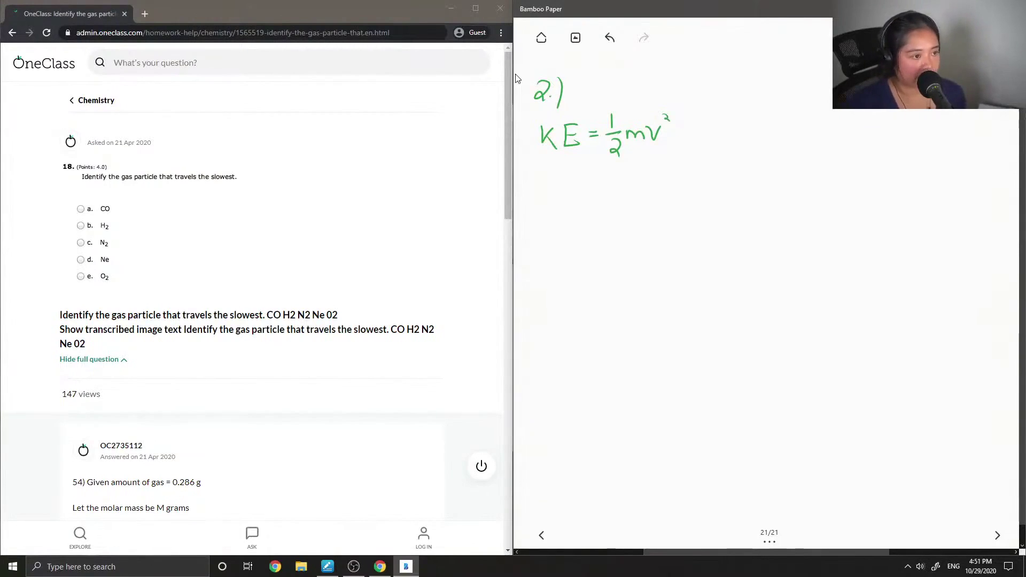
pyautogui.moveTo(692, 132); pyautogui.dragTo(702, 128)
pyautogui.moveTo(699, 122); pyautogui.dragTo(701, 134)
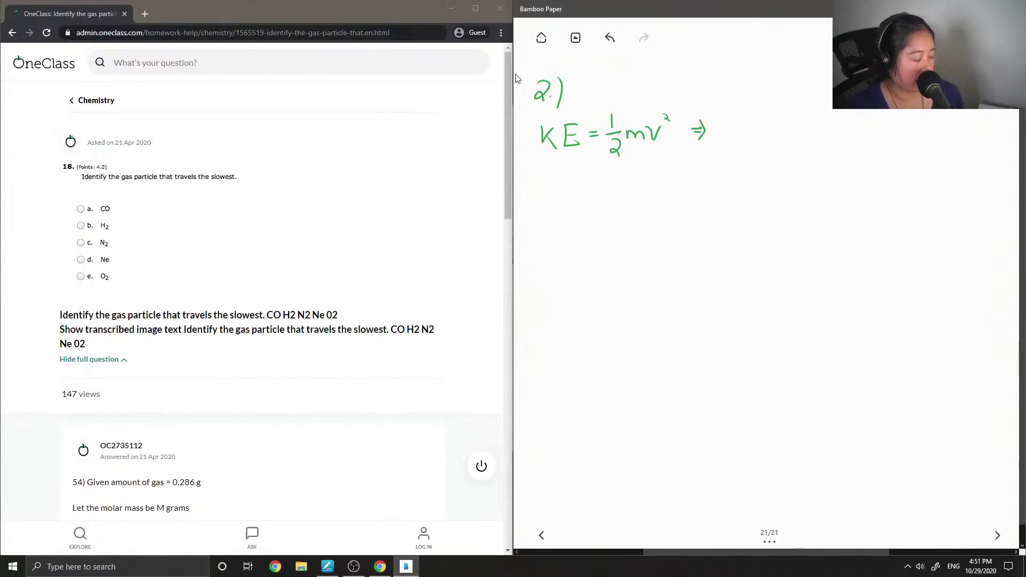
pyautogui.moveTo(716, 135)
pyautogui.mouseDown()
pyautogui.moveTo(779, 104)
pyautogui.moveTo(800, 121)
pyautogui.moveTo(778, 145)
pyautogui.moveTo(791, 134)
pyautogui.mouseUp()
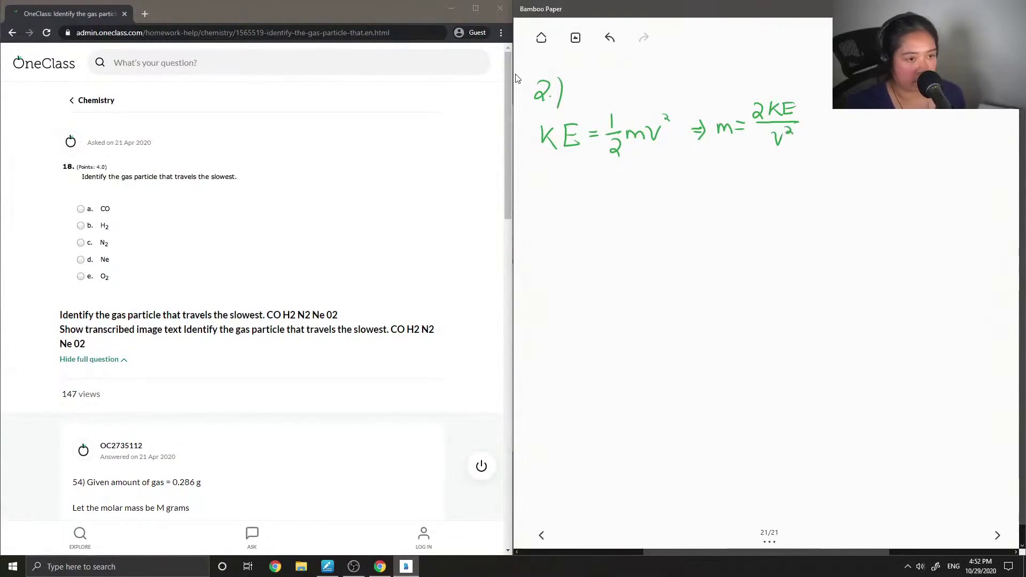
# Switch the pen to black and write '∴ mass inversely proportional to Velocity' beside the equation
pyautogui.click(930, 37)
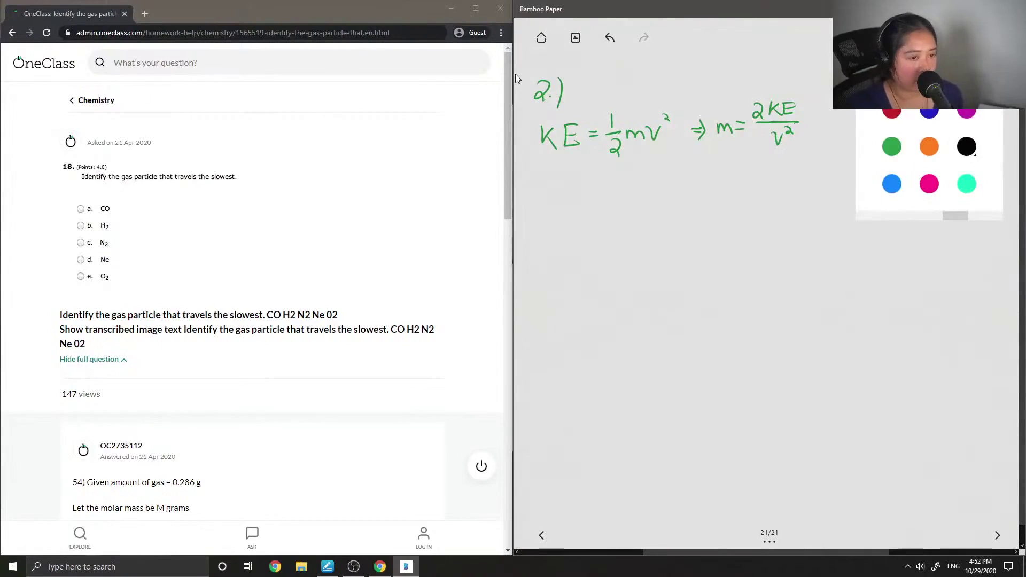
pyautogui.click(929, 184)
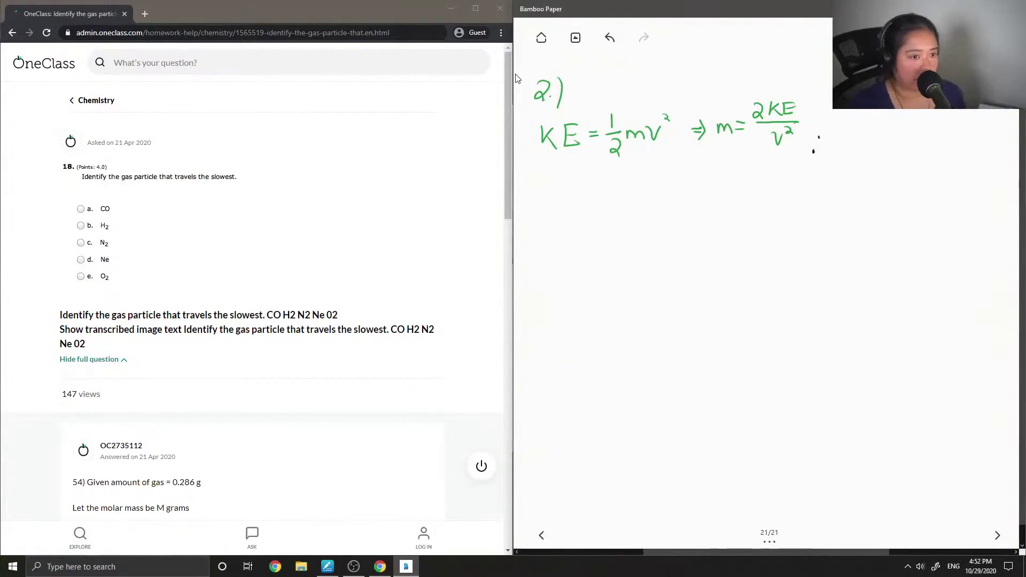
pyautogui.moveTo(829, 147); pyautogui.dragTo(843, 146)
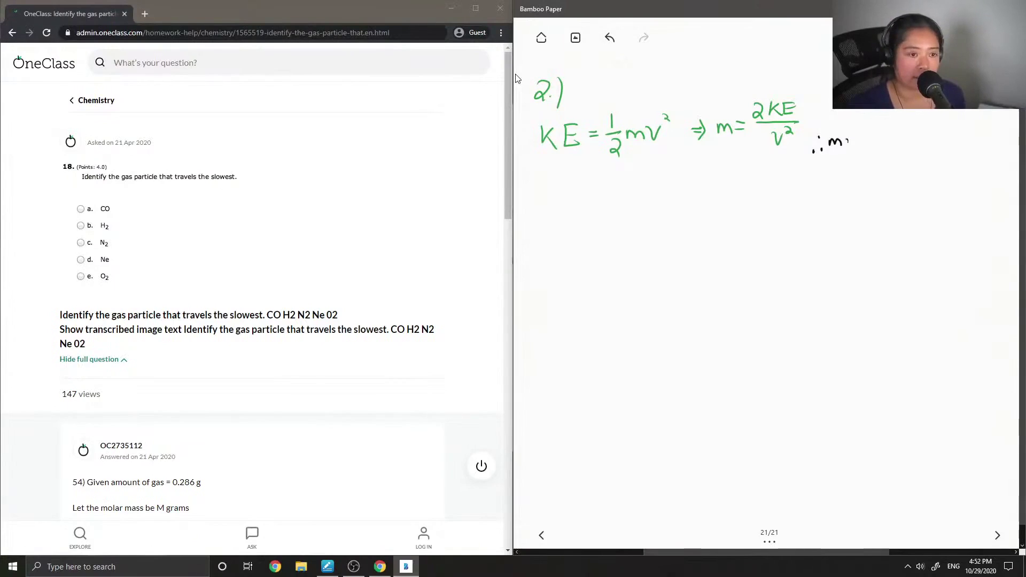
pyautogui.moveTo(870, 140)
pyautogui.mouseDown()
pyautogui.moveTo(862, 148)
pyautogui.moveTo(899, 137)
pyautogui.moveTo(937, 152)
pyautogui.mouseUp()
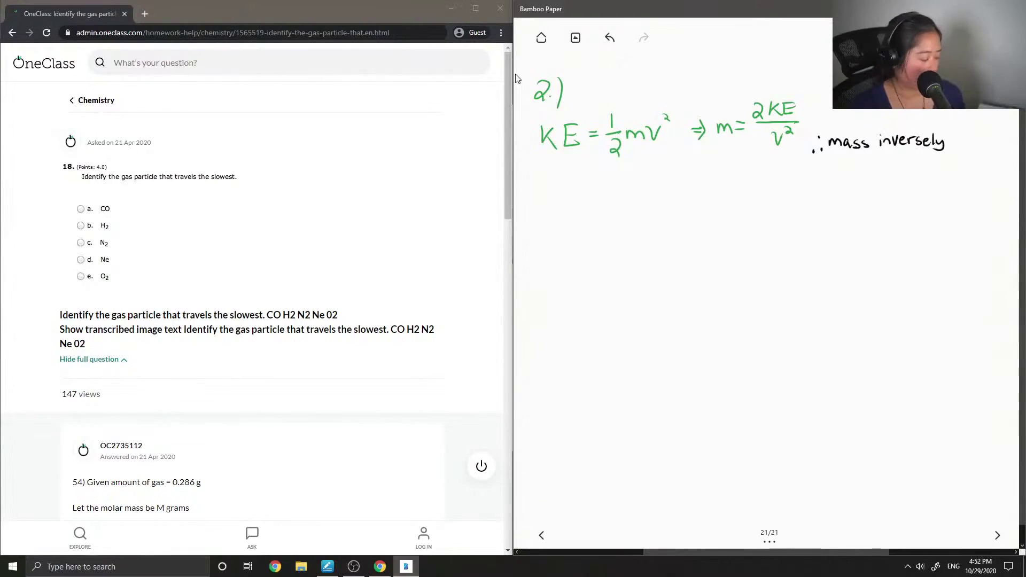
pyautogui.moveTo(836, 159)
pyautogui.mouseDown()
pyautogui.moveTo(837, 170)
pyautogui.moveTo(846, 159)
pyautogui.moveTo(935, 163)
pyautogui.mouseUp()
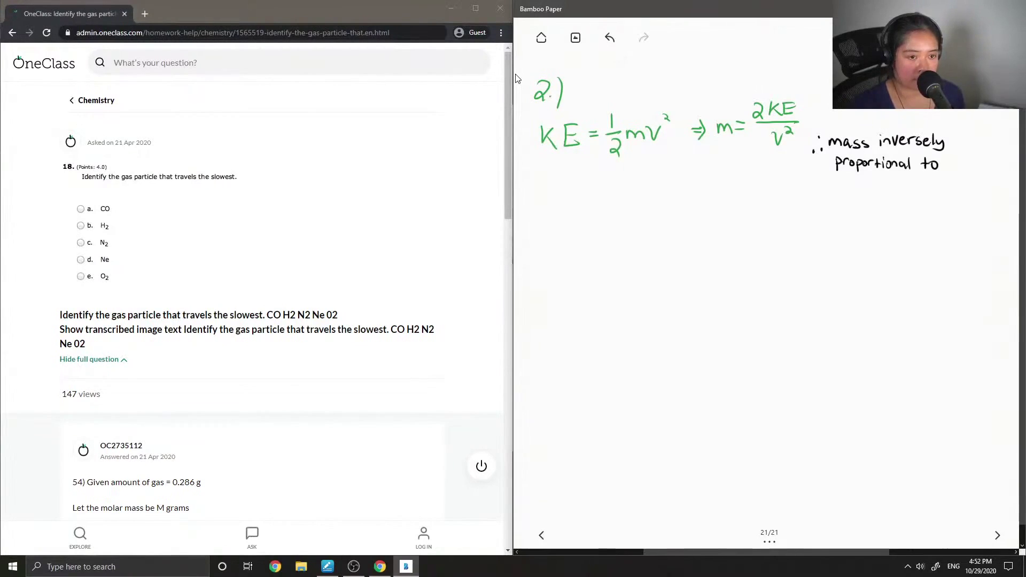
pyautogui.moveTo(874, 180)
pyautogui.mouseDown()
pyautogui.moveTo(890, 189)
pyautogui.moveTo(908, 184)
pyautogui.mouseUp()
pyautogui.moveTo(915, 183); pyautogui.dragTo(918, 190)
pyautogui.moveTo(924, 174); pyautogui.dragTo(926, 196)
# Switch to red and write options a) CO, b) H₂, c) N₂, d) Ne, e) O₂ down the page
pyautogui.click(930, 37)
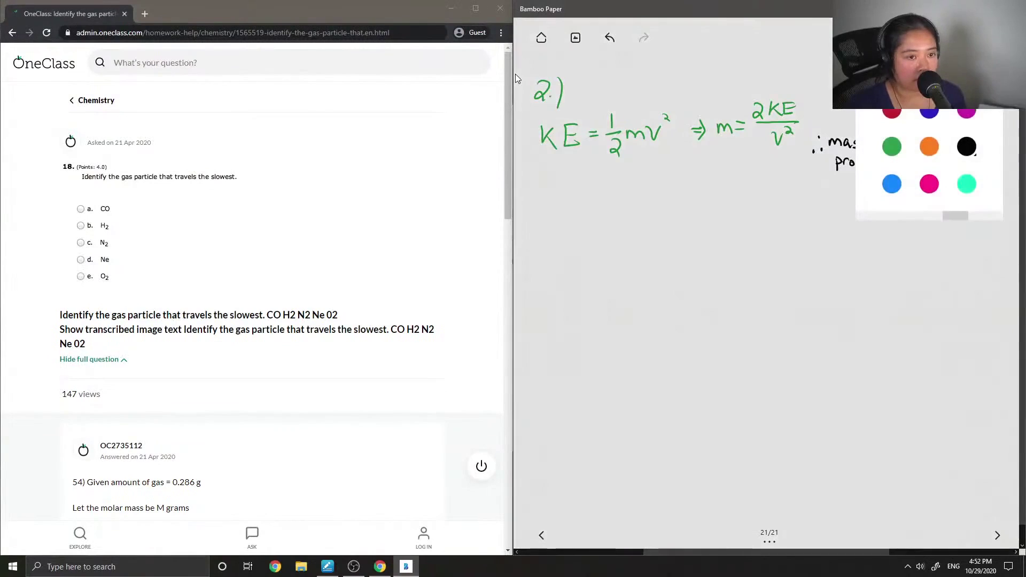
pyautogui.click(513, 199)
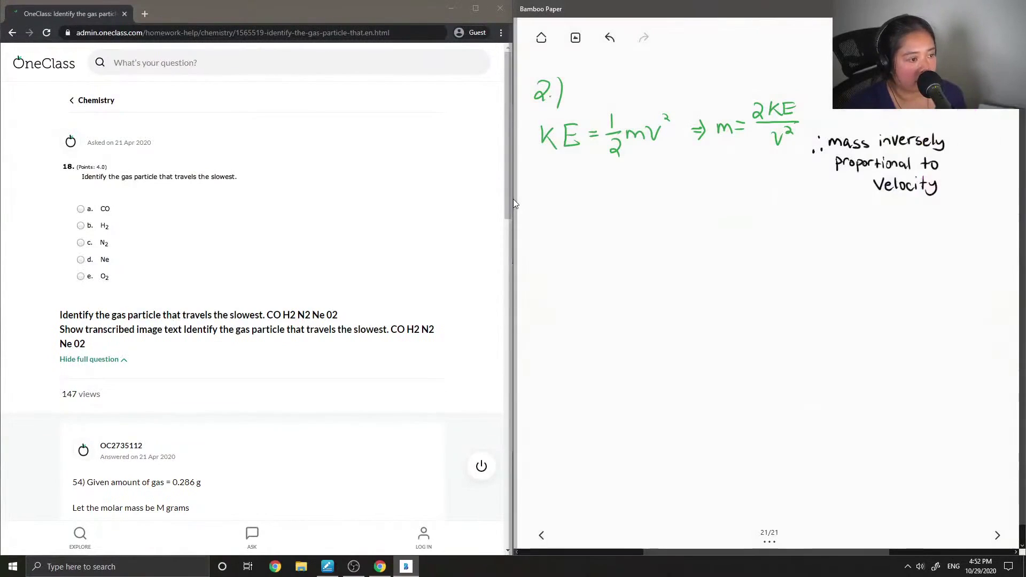
pyautogui.moveTo(545, 212)
pyautogui.mouseDown()
pyautogui.moveTo(554, 234)
pyautogui.moveTo(585, 210)
pyautogui.mouseUp()
pyautogui.moveTo(542, 243)
pyautogui.mouseDown()
pyautogui.moveTo(557, 264)
pyautogui.moveTo(581, 246)
pyautogui.mouseUp()
pyautogui.moveTo(580, 237)
pyautogui.mouseDown()
pyautogui.moveTo(581, 254)
pyautogui.moveTo(596, 258)
pyautogui.moveTo(548, 290)
pyautogui.moveTo(569, 288)
pyautogui.moveTo(582, 265)
pyautogui.moveTo(595, 289)
pyautogui.moveTo(548, 319)
pyautogui.mouseUp()
pyautogui.click(553, 285)
pyautogui.moveTo(547, 311)
pyautogui.mouseDown()
pyautogui.moveTo(541, 319)
pyautogui.moveTo(558, 323)
pyautogui.moveTo(567, 303)
pyautogui.moveTo(581, 303)
pyautogui.moveTo(595, 322)
pyautogui.mouseUp()
pyautogui.click(553, 319)
pyautogui.click(553, 347)
pyautogui.moveTo(540, 342)
pyautogui.mouseDown()
pyautogui.moveTo(560, 351)
pyautogui.moveTo(577, 336)
pyautogui.moveTo(596, 358)
pyautogui.mouseUp()
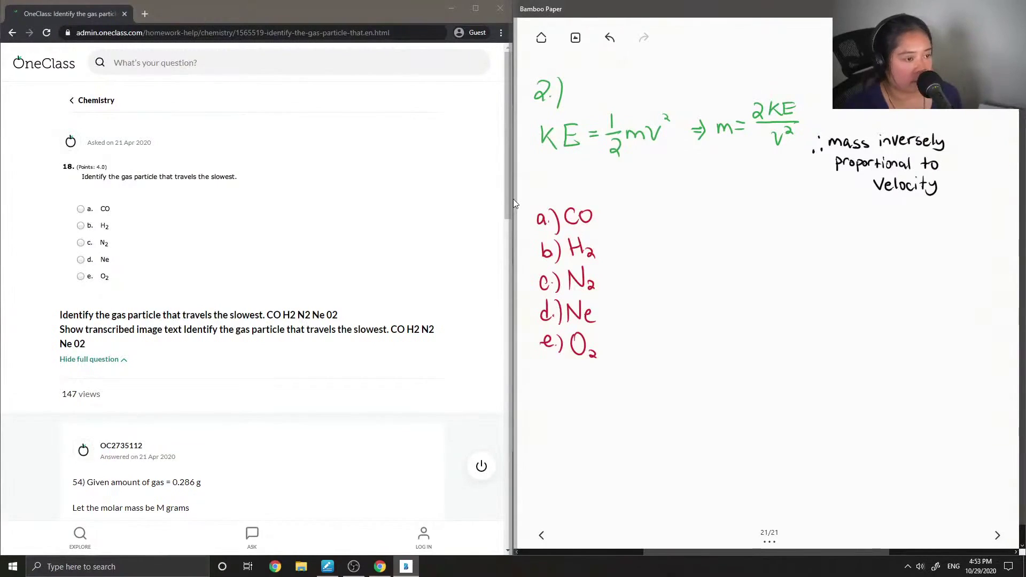
# Add arrows and molar masses for CO (30), H₂ (2) and N₂ (28 g/mol)
pyautogui.moveTo(600, 213)
pyautogui.mouseDown()
pyautogui.moveTo(628, 205)
pyautogui.moveTo(658, 219)
pyautogui.moveTo(682, 204)
pyautogui.moveTo(696, 221)
pyautogui.moveTo(726, 210)
pyautogui.moveTo(731, 219)
pyautogui.mouseUp()
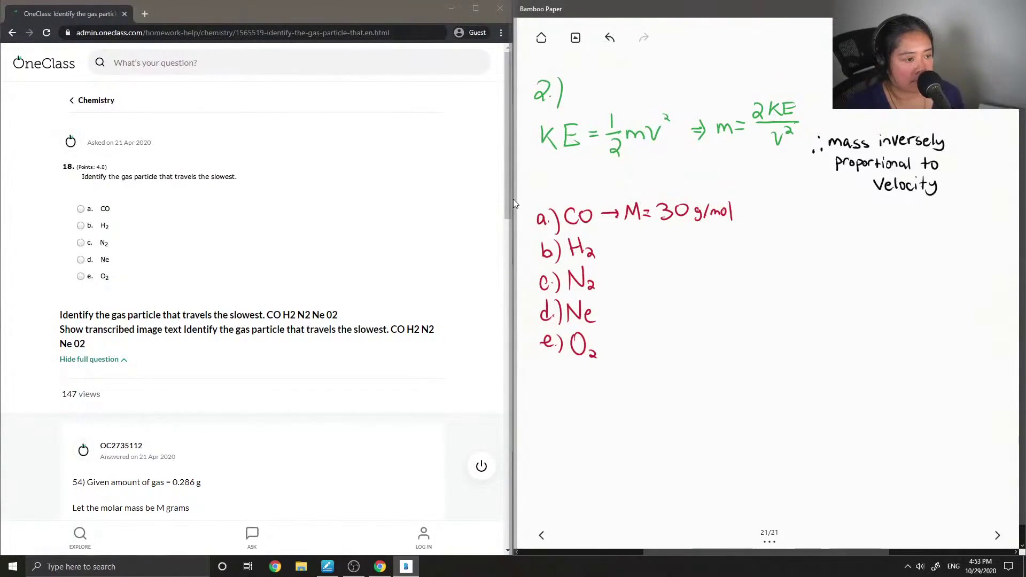
pyautogui.moveTo(598, 249)
pyautogui.mouseDown()
pyautogui.moveTo(621, 255)
pyautogui.moveTo(646, 239)
pyautogui.moveTo(649, 256)
pyautogui.moveTo(724, 246)
pyautogui.moveTo(731, 259)
pyautogui.mouseUp()
pyautogui.moveTo(602, 280)
pyautogui.mouseDown()
pyautogui.moveTo(649, 268)
pyautogui.moveTo(657, 288)
pyautogui.moveTo(669, 278)
pyautogui.mouseUp()
pyautogui.moveTo(663, 283)
pyautogui.mouseDown()
pyautogui.moveTo(686, 272)
pyautogui.moveTo(687, 287)
pyautogui.moveTo(716, 289)
pyautogui.mouseUp()
pyautogui.moveTo(724, 278); pyautogui.dragTo(733, 286)
pyautogui.moveTo(738, 280)
pyautogui.mouseDown()
pyautogui.moveTo(731, 283)
pyautogui.moveTo(745, 282)
pyautogui.mouseUp()
pyautogui.moveTo(748, 272); pyautogui.dragTo(747, 292)
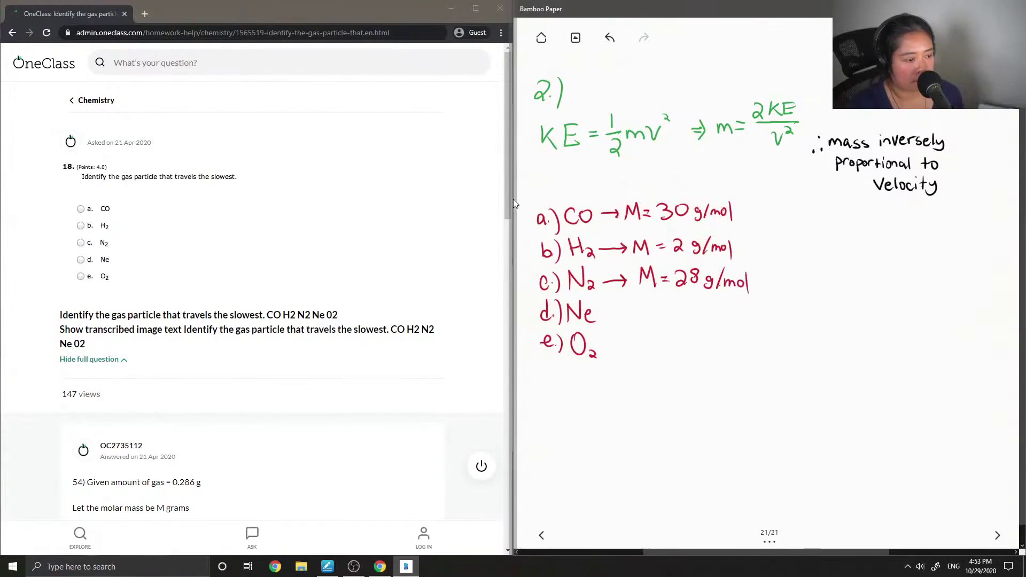
# Add arrows and molar masses for Ne (20 g/mol) and O₂ (32 g/mol)
pyautogui.moveTo(598, 314)
pyautogui.mouseDown()
pyautogui.moveTo(645, 323)
pyautogui.moveTo(674, 310)
pyautogui.mouseUp()
pyautogui.moveTo(666, 315)
pyautogui.mouseDown()
pyautogui.moveTo(698, 322)
pyautogui.moveTo(707, 306)
pyautogui.moveTo(720, 325)
pyautogui.moveTo(751, 314)
pyautogui.moveTo(755, 330)
pyautogui.mouseUp()
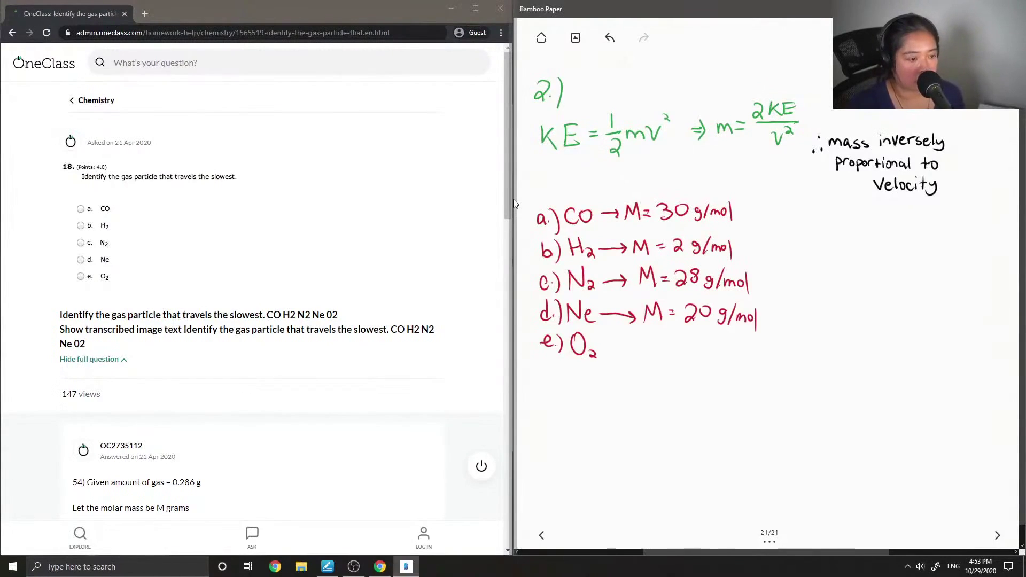
pyautogui.moveTo(605, 348); pyautogui.dragTo(636, 348)
pyautogui.moveTo(627, 342)
pyautogui.mouseDown()
pyautogui.moveTo(629, 353)
pyautogui.moveTo(760, 356)
pyautogui.mouseUp()
pyautogui.moveTo(765, 351); pyautogui.dragTo(774, 360)
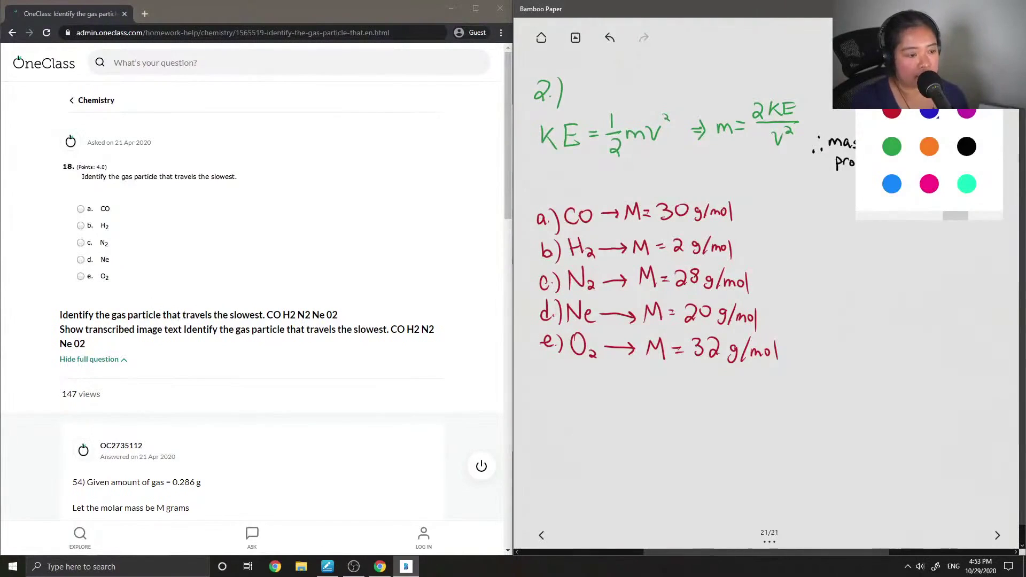
# Circle the e) O₂ 32 g/mol line in blue, then bring the OneClass browser page forward
pyautogui.click(891, 184)
pyautogui.moveTo(586, 330)
pyautogui.mouseDown()
pyautogui.moveTo(598, 330)
pyautogui.moveTo(555, 328)
pyautogui.moveTo(566, 363)
pyautogui.moveTo(710, 377)
pyautogui.moveTo(800, 343)
pyautogui.moveTo(721, 327)
pyautogui.moveTo(593, 328)
pyautogui.mouseUp()
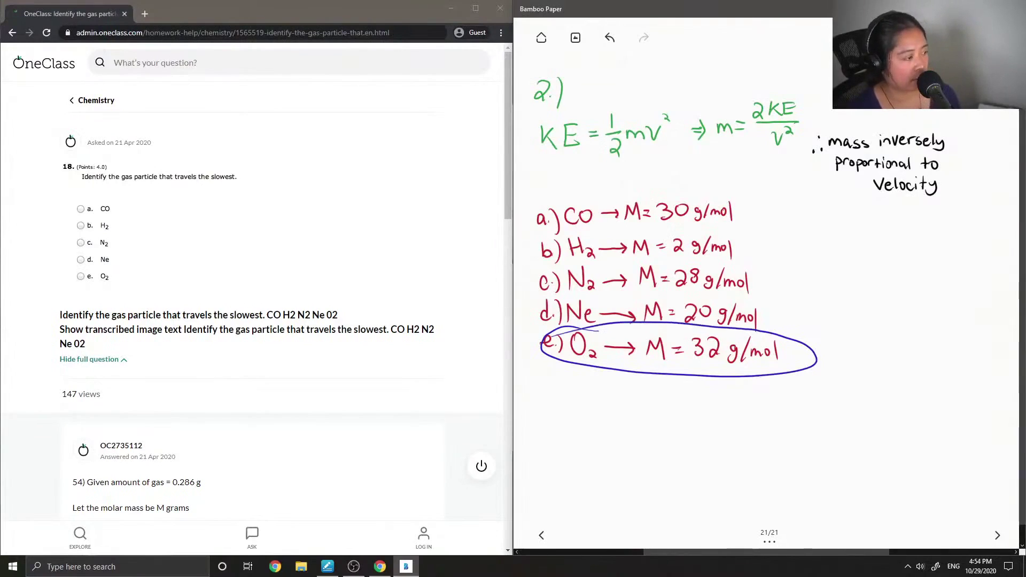
pyautogui.click(507, 93)
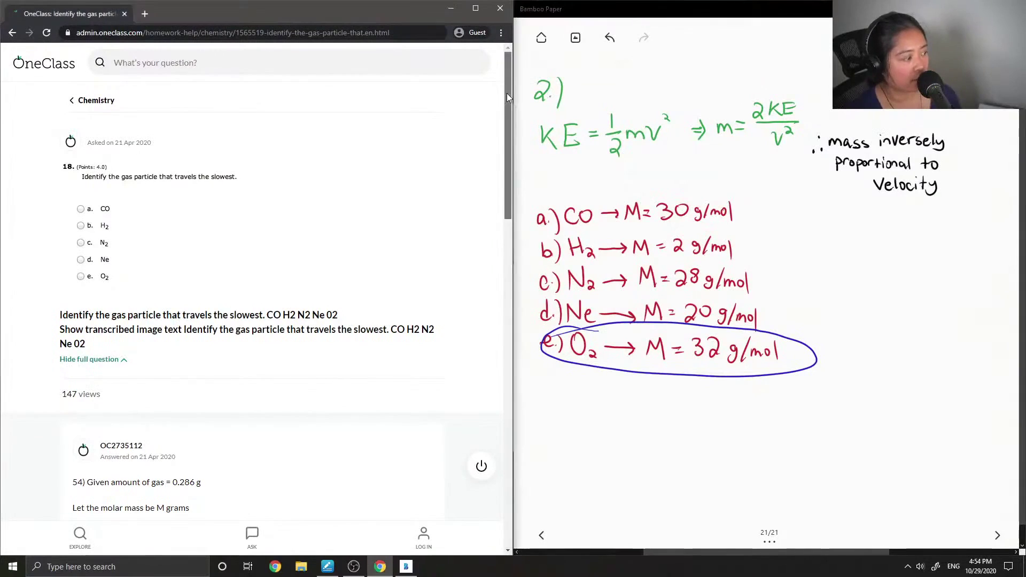
pyautogui.moveTo(507, 95); pyautogui.dragTo(522, 173)
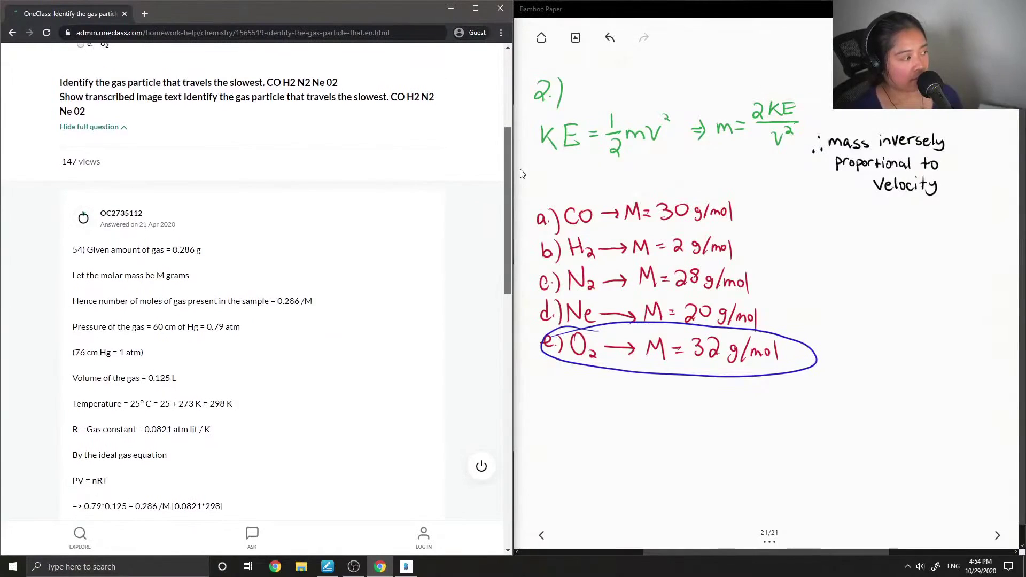
# Scroll past the posted answer, clearing a stray text selection, and click into the 'Leave a comment' box
pyautogui.scroll(2, 453, 185)
pyautogui.scroll(-4, 453, 185)
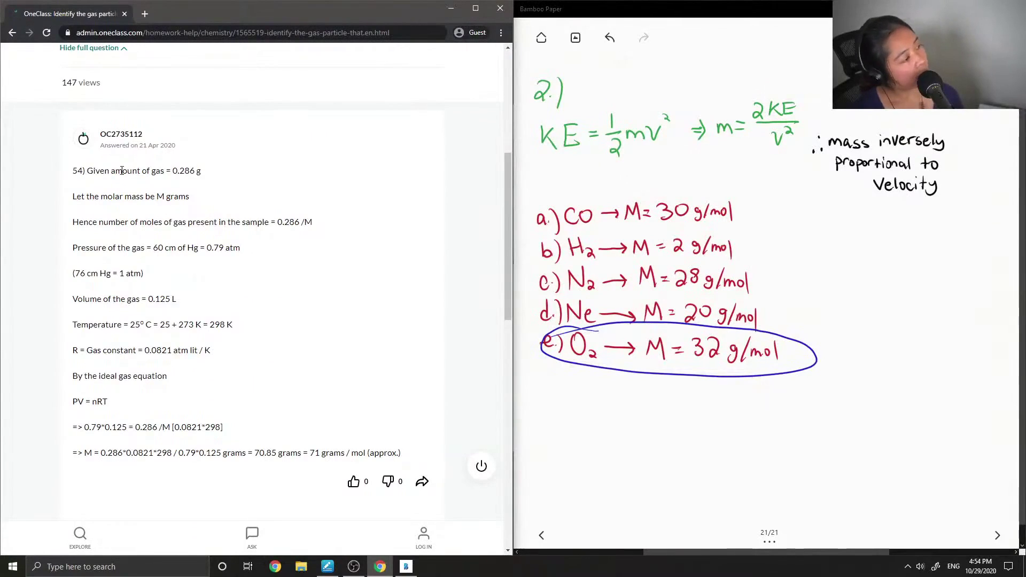
pyautogui.moveTo(122, 196); pyautogui.dragTo(134, 229)
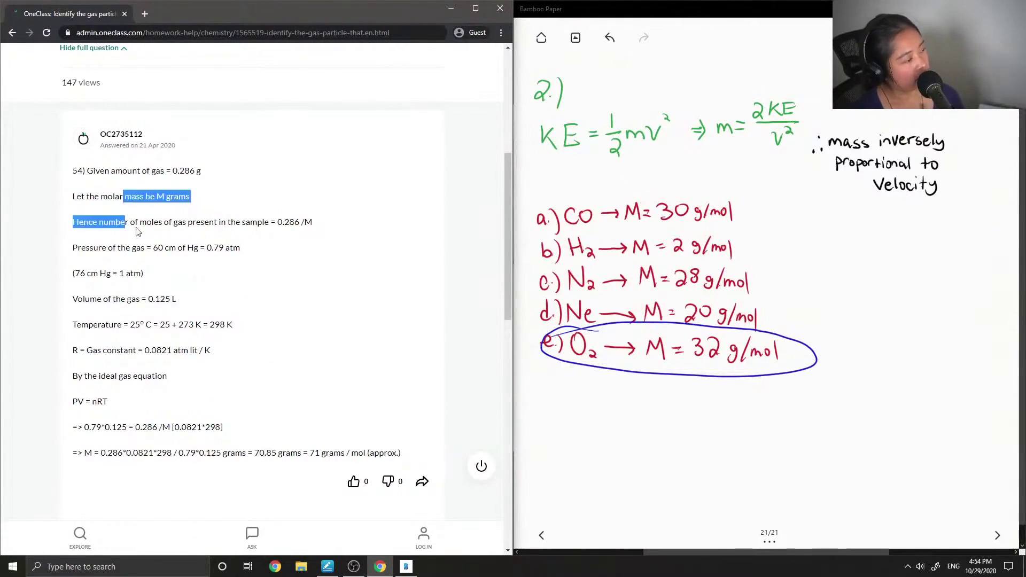
pyautogui.click(140, 231)
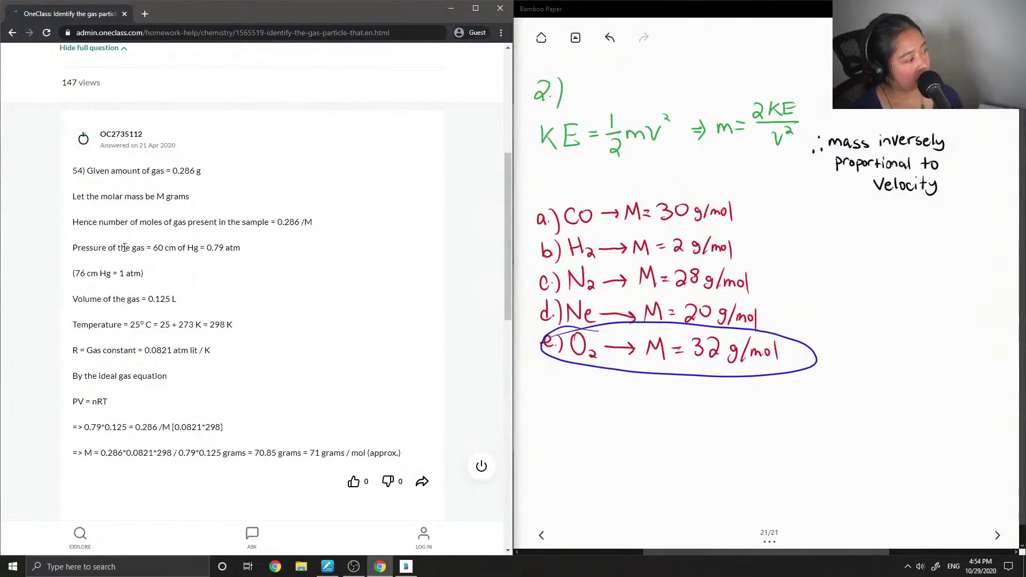
pyautogui.scroll(-1, 124, 248)
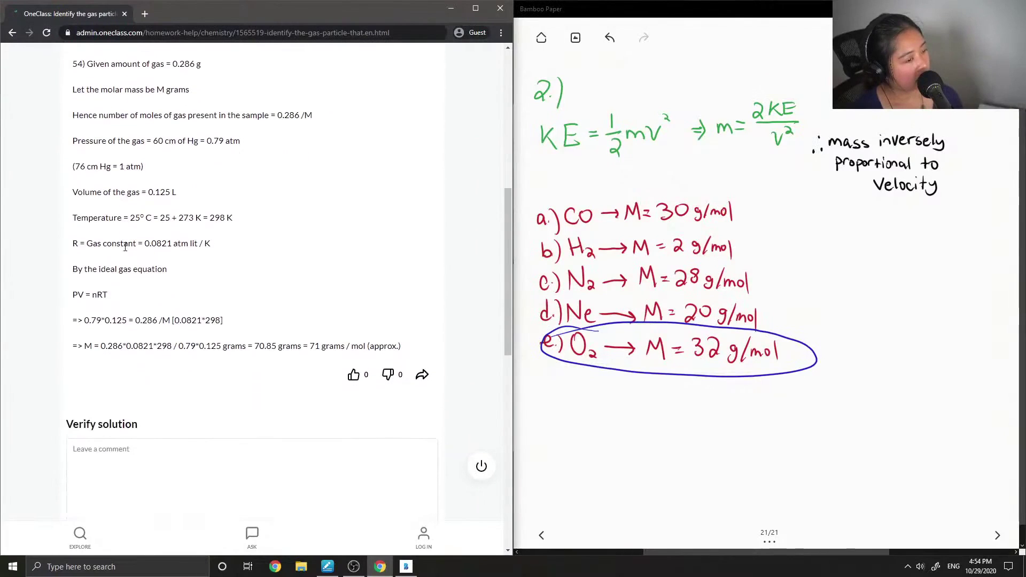
pyautogui.scroll(-1, 127, 251)
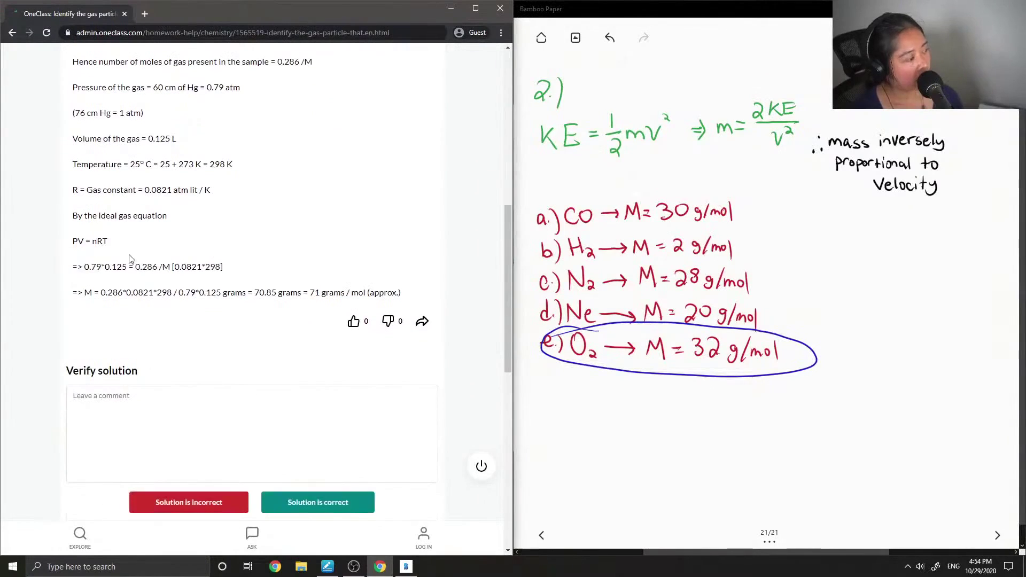
pyautogui.scroll(-1, 131, 262)
pyautogui.click(129, 369)
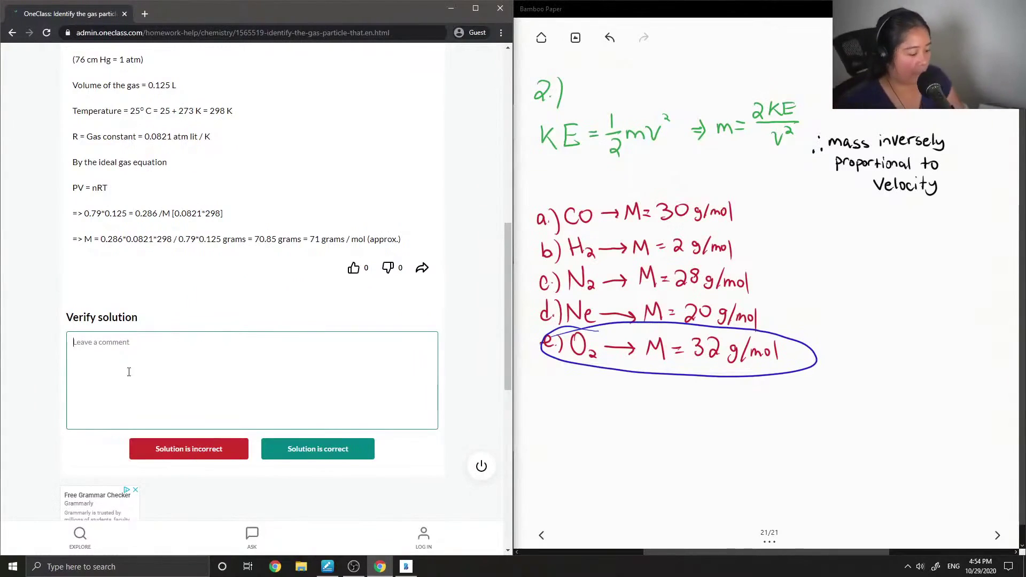
# Type 'Since mass is inversely proportional to velocity/speed, then the heaviest molecule will travel the slowest.', then begin 'By comparing the molar masses…' on a new line
pyautogui.write('Since')
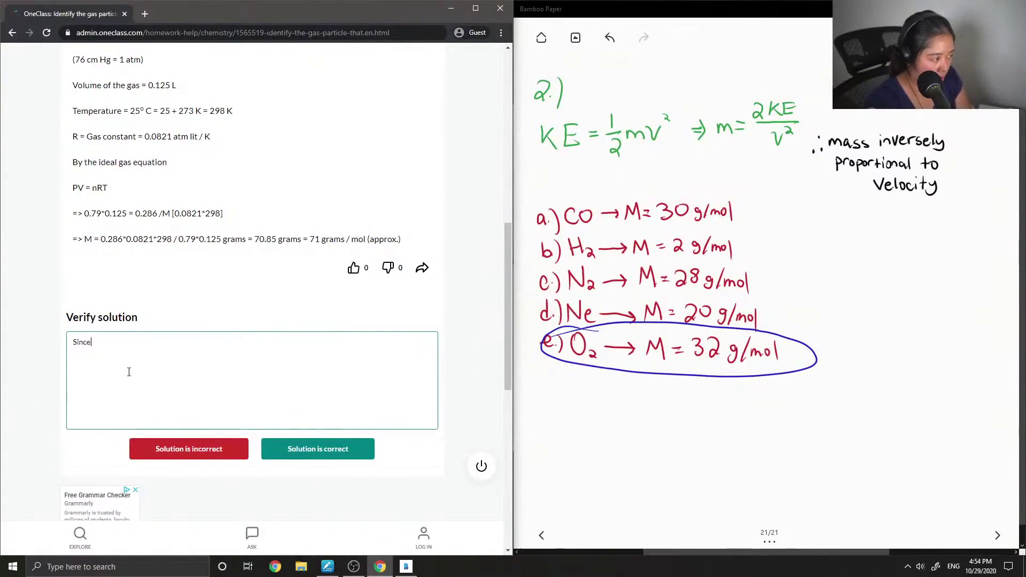
pyautogui.write(' mass is inversel')
pyautogui.press('BackSpace')
pyautogui.press('BackSpace')
pyautogui.press('BackSpace')
pyautogui.press('BackSpace')
pyautogui.press('BackSpace')
pyautogui.press('BackSpace')
pyautogui.write('c')
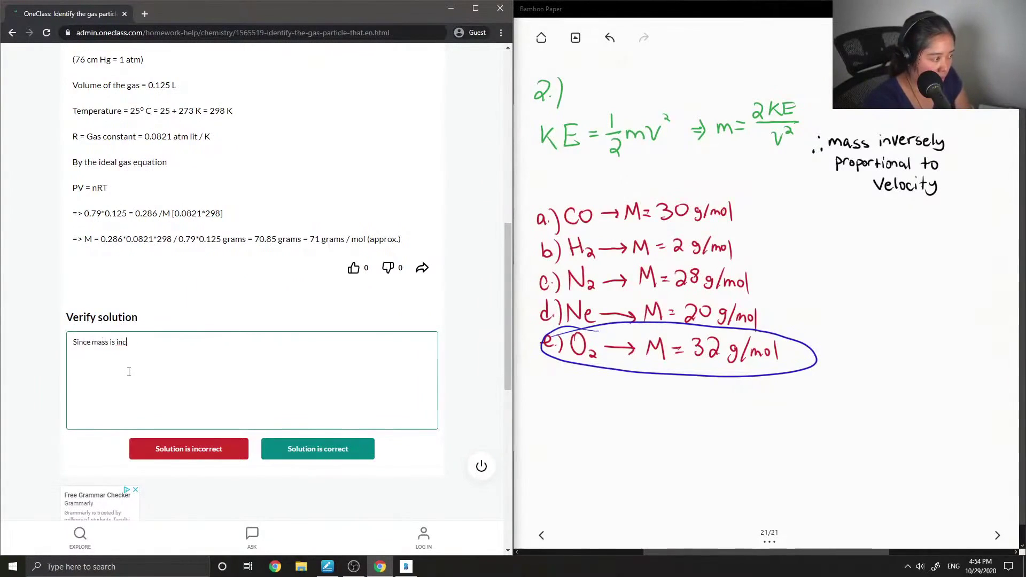
pyautogui.press('BackSpace')
pyautogui.write('vers')
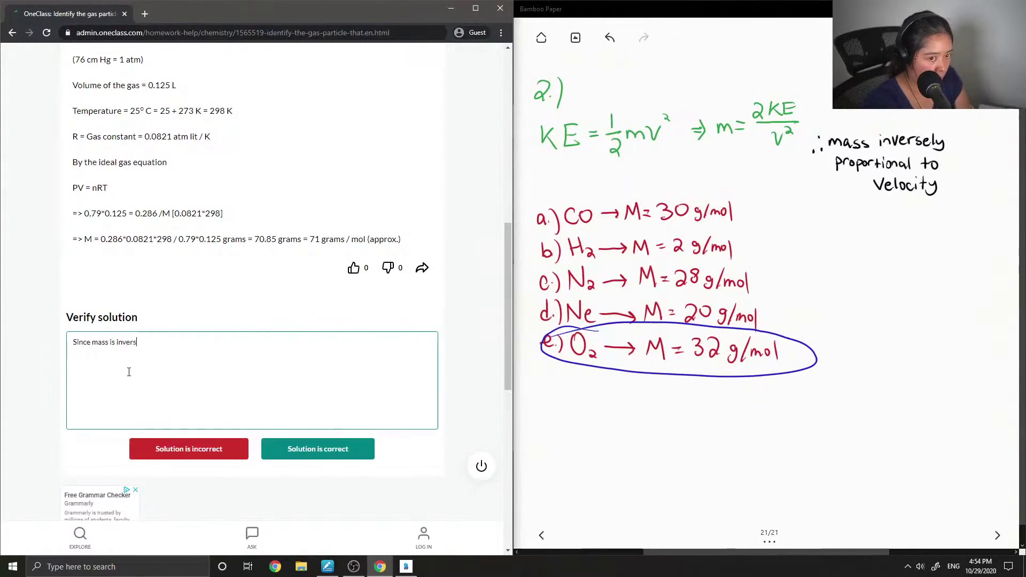
pyautogui.write('ely')
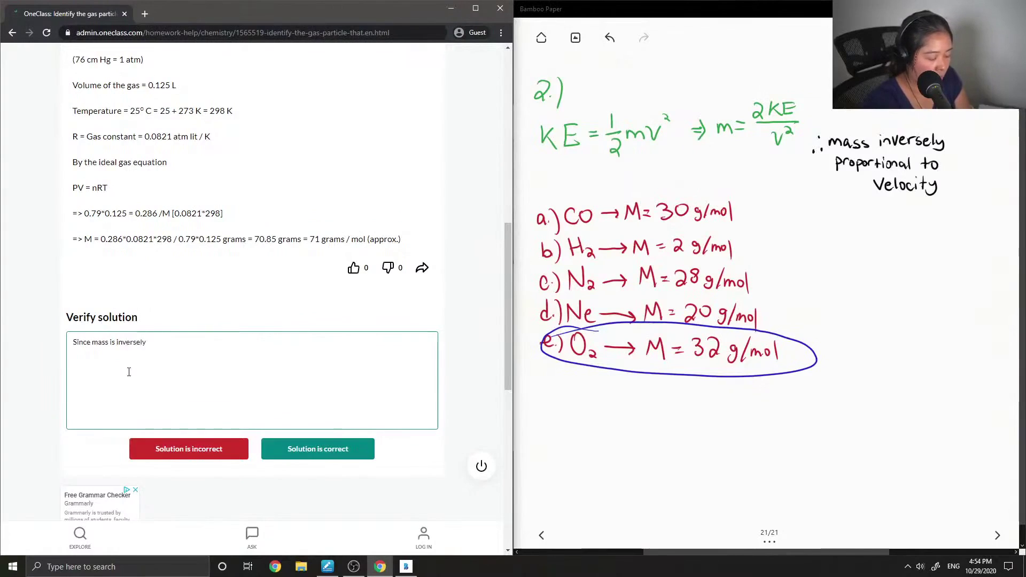
pyautogui.write(' proporti')
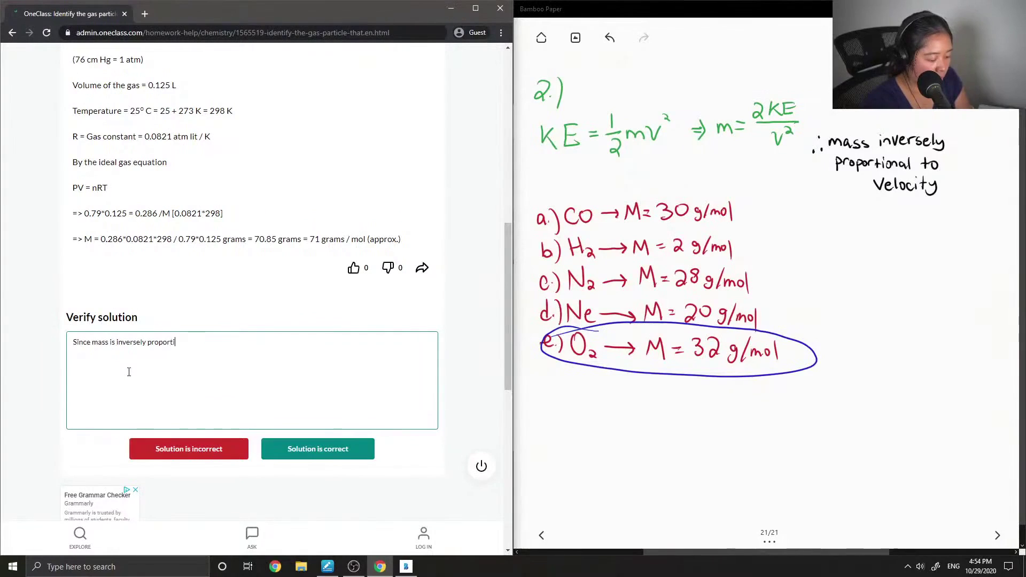
pyautogui.write('onal to velo')
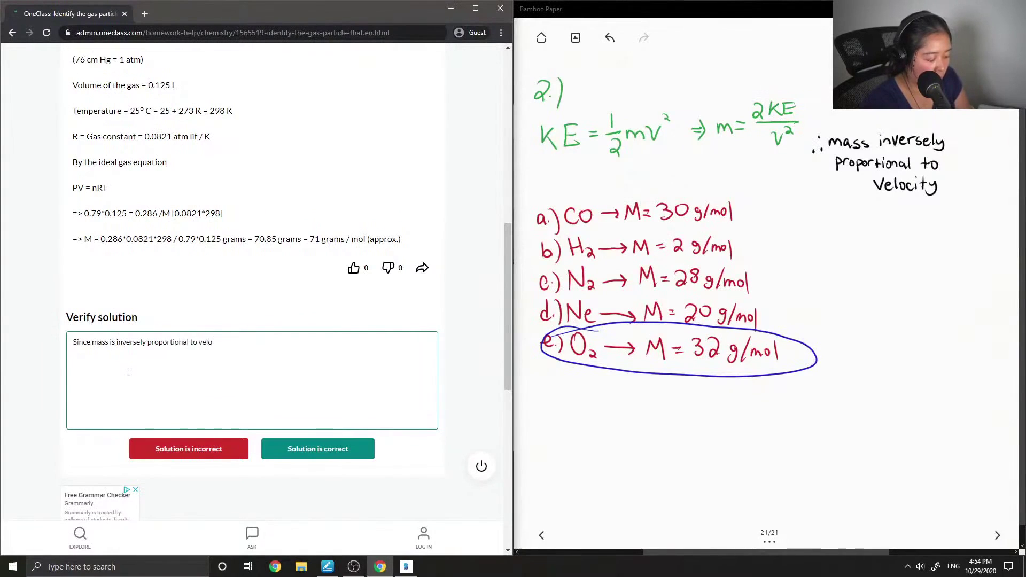
pyautogui.write('city/speed')
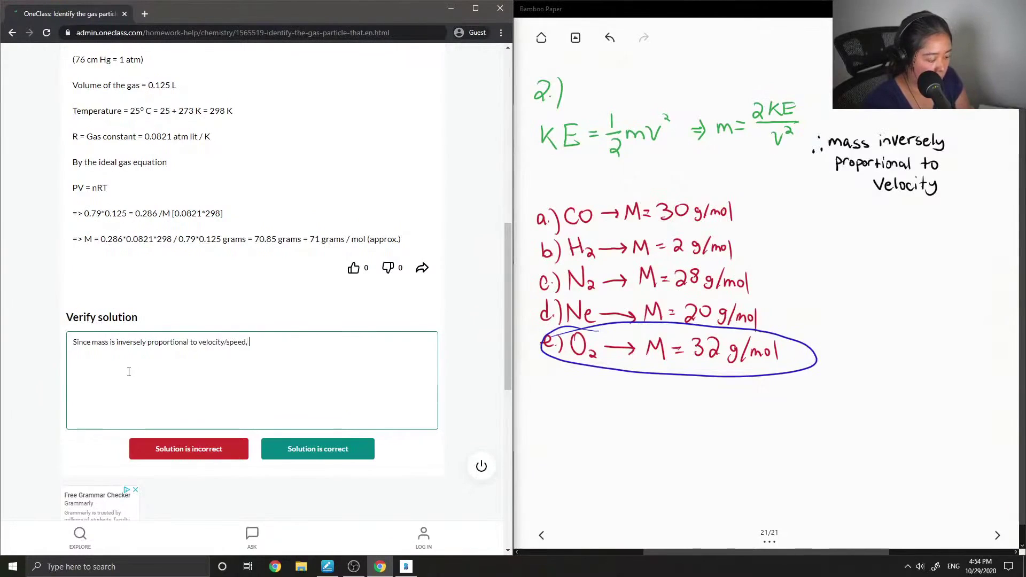
pyautogui.write(', then the heav')
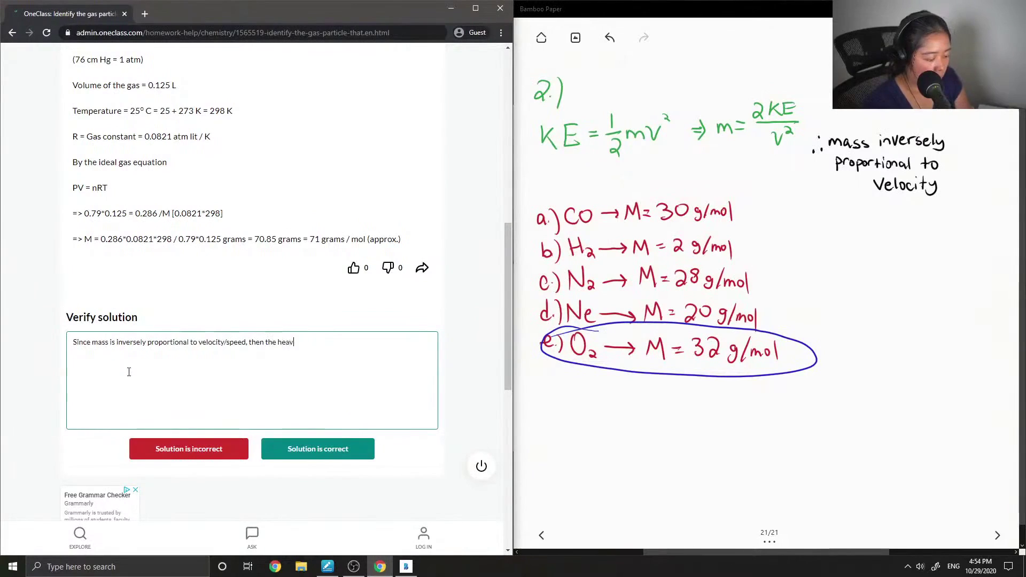
pyautogui.write('iest molec')
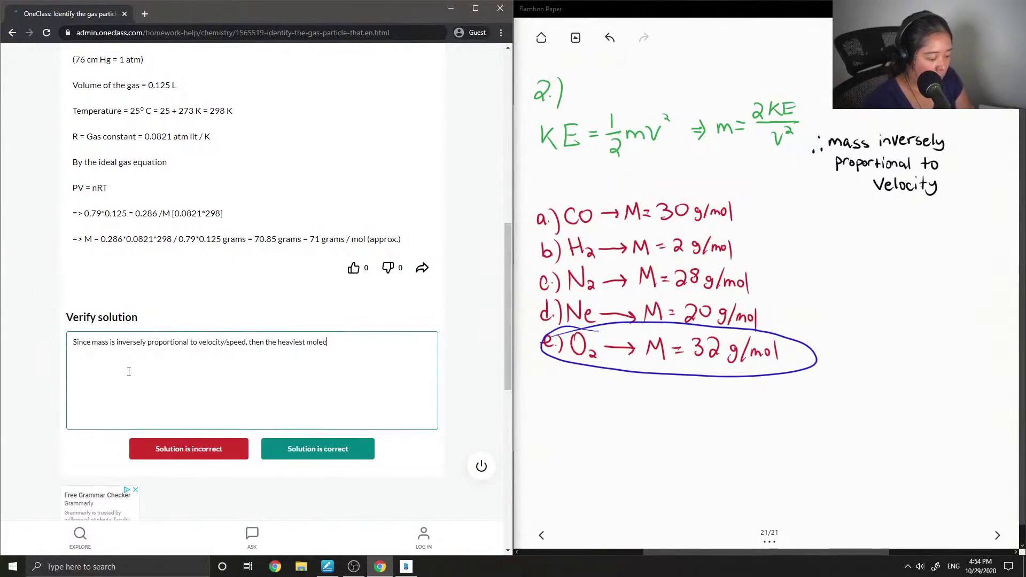
pyautogui.write('uyl')
pyautogui.press('BackSpace')
pyautogui.press('BackSpace')
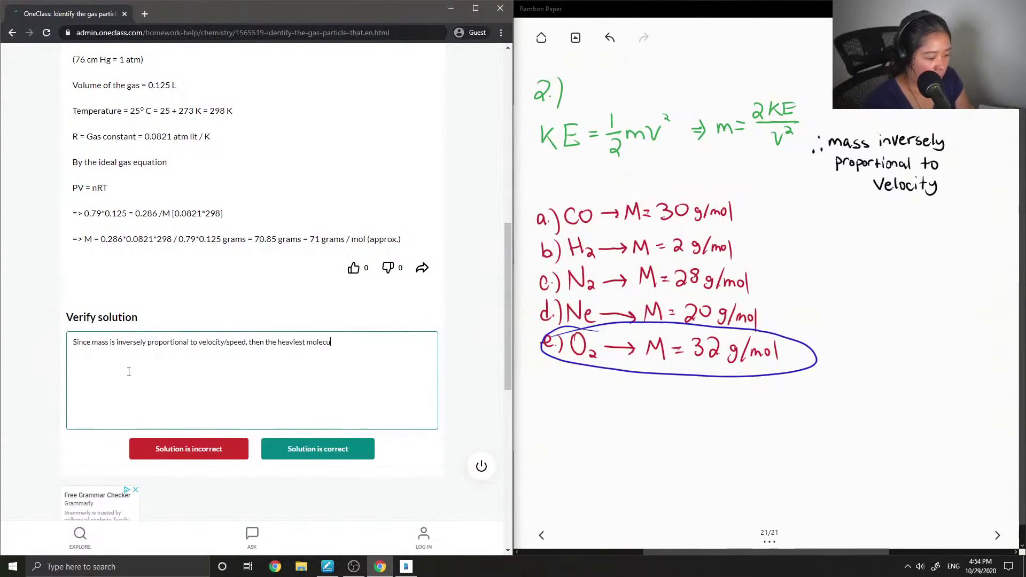
pyautogui.write('le will')
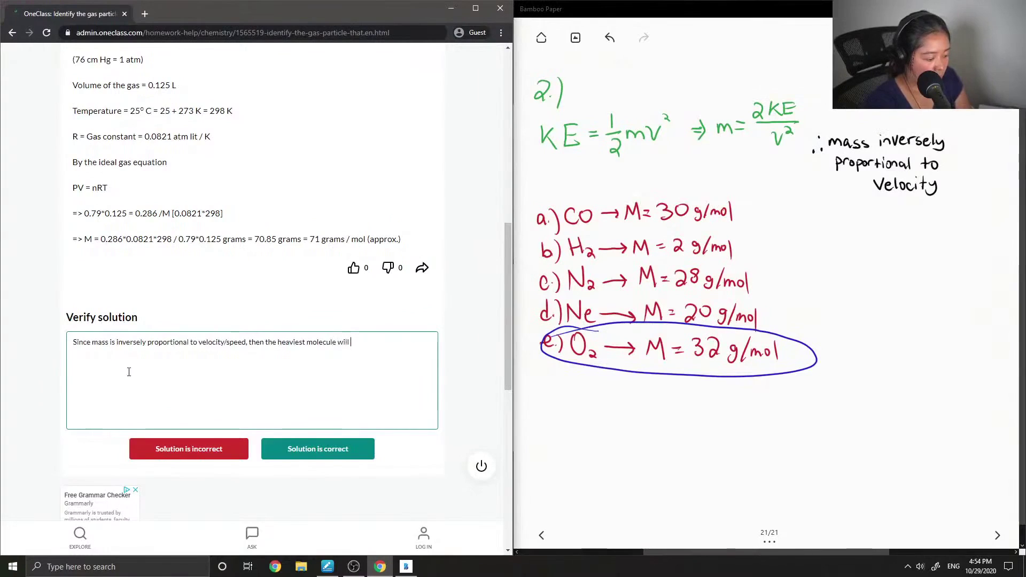
pyautogui.write(' travel the slowest.')
pyautogui.press('Return')
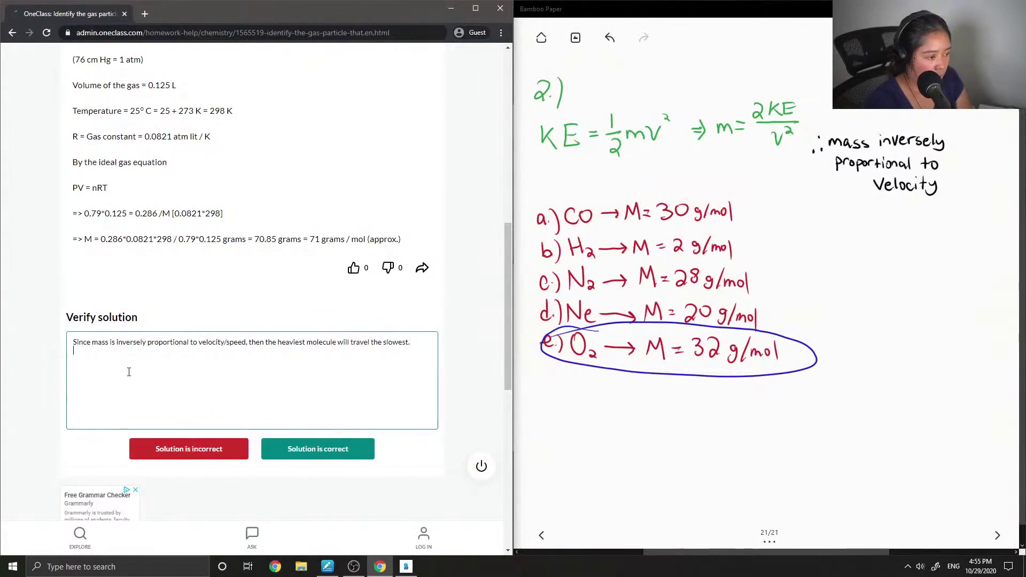
pyautogui.write('By compa')
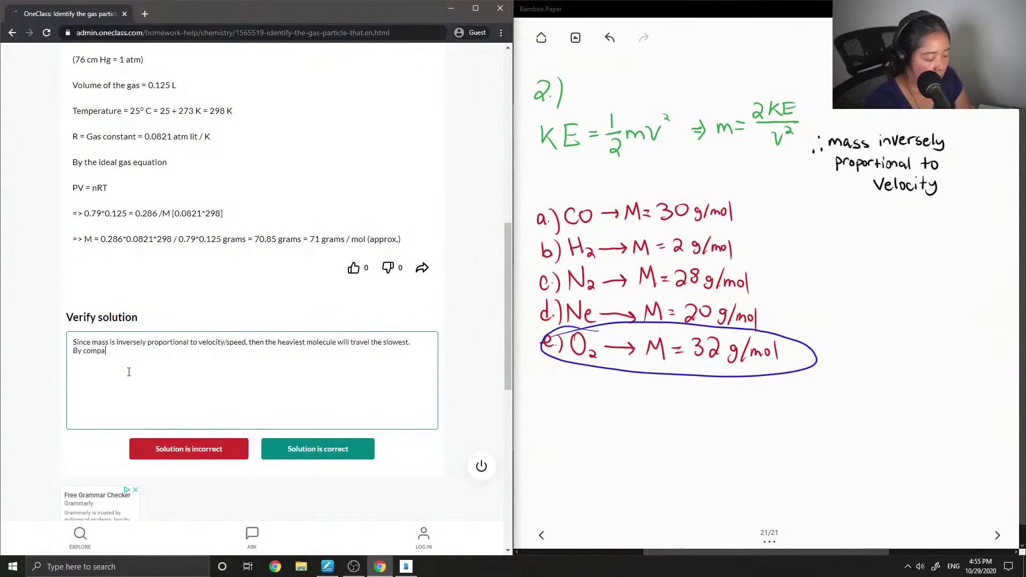
pyautogui.write('ring the molar')
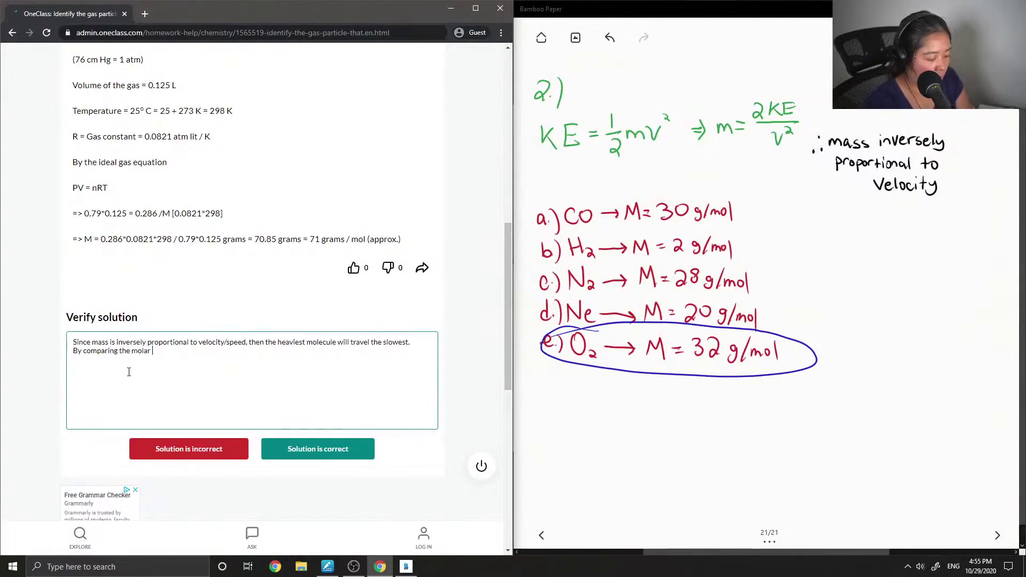
pyautogui.write(' masses of all of the gass')
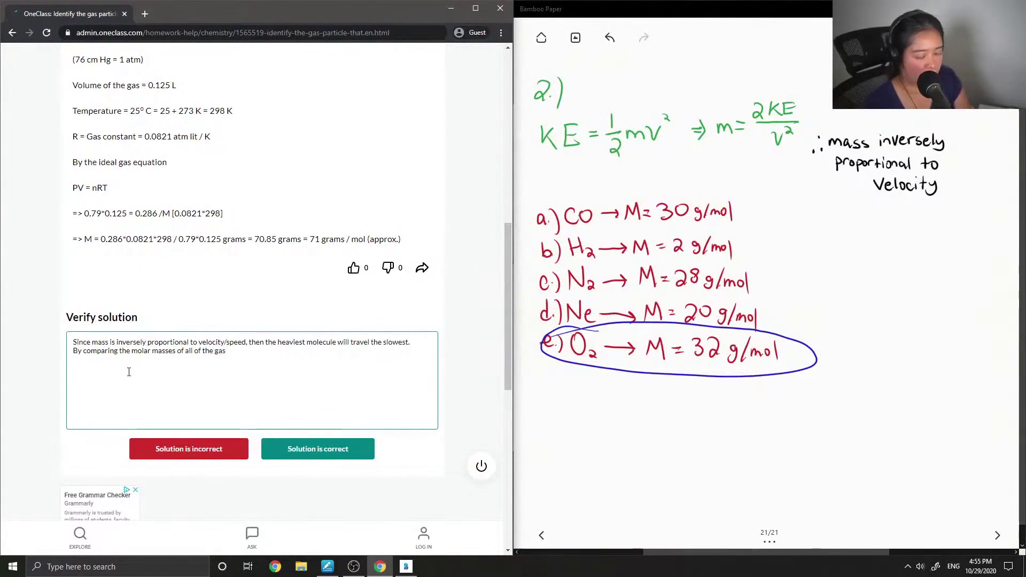
# Finish the comment with 'particles, O2 is the heaviest. therefore it will move the slowest'
pyautogui.scroll(8, 129, 372)
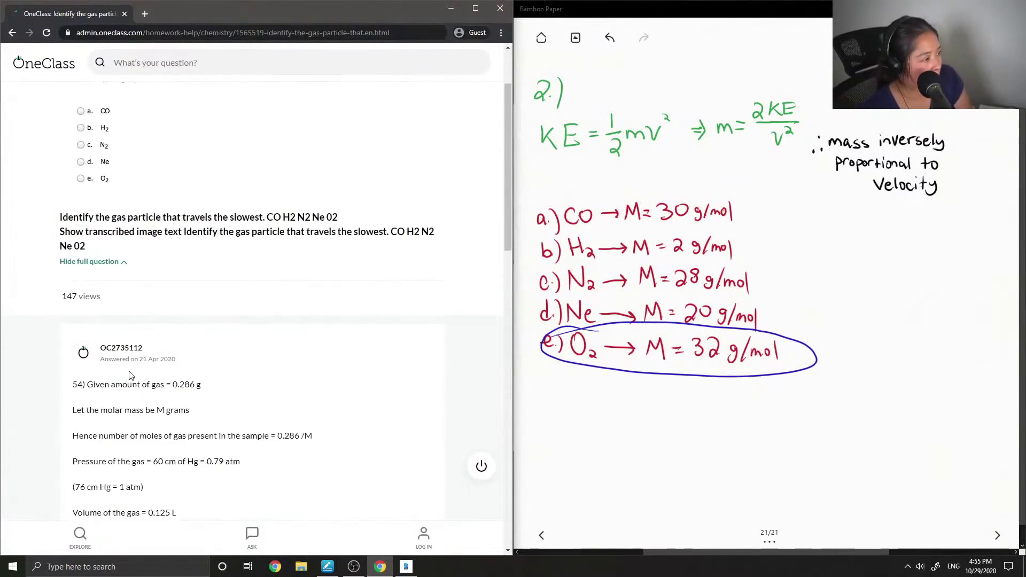
pyautogui.scroll(-8, 129, 372)
pyautogui.write('pa')
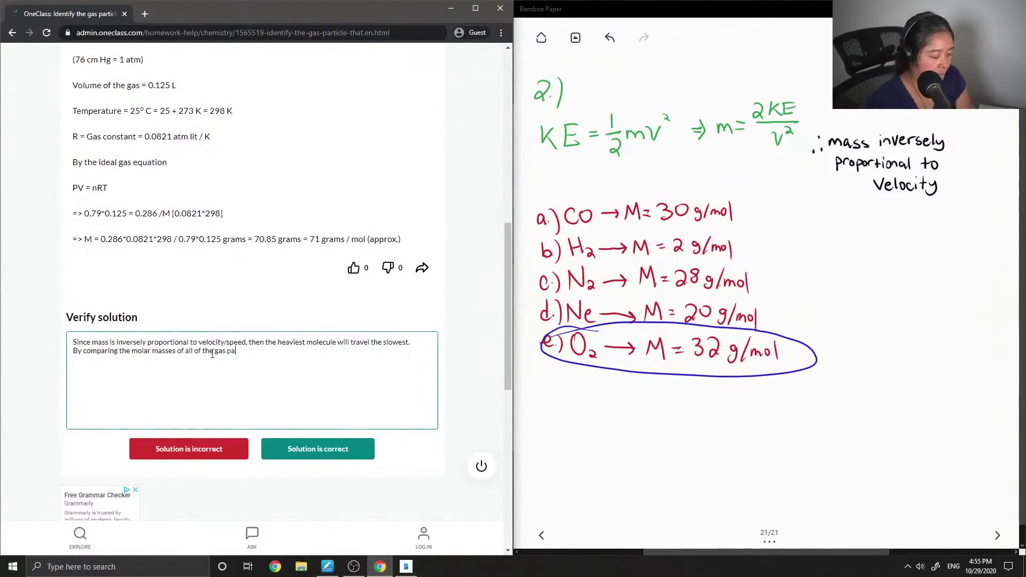
pyautogui.write('rticles,')
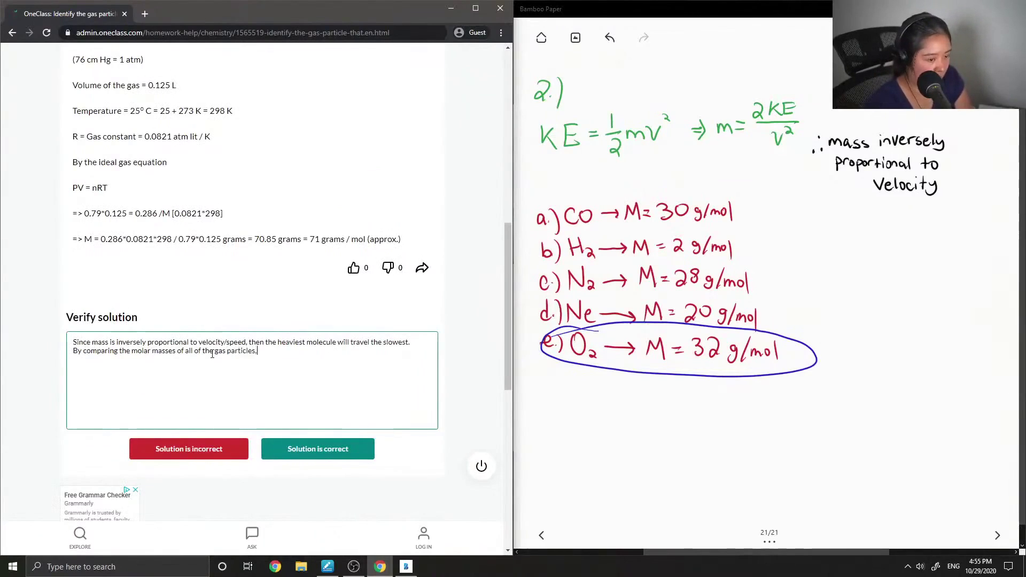
pyautogui.write(' O2 is t')
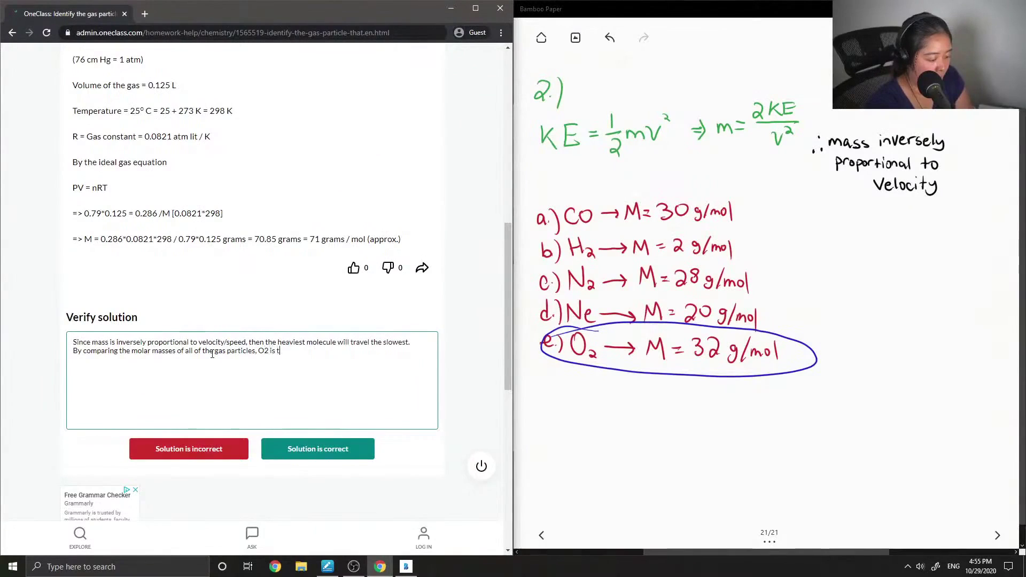
pyautogui.write('he heaviest')
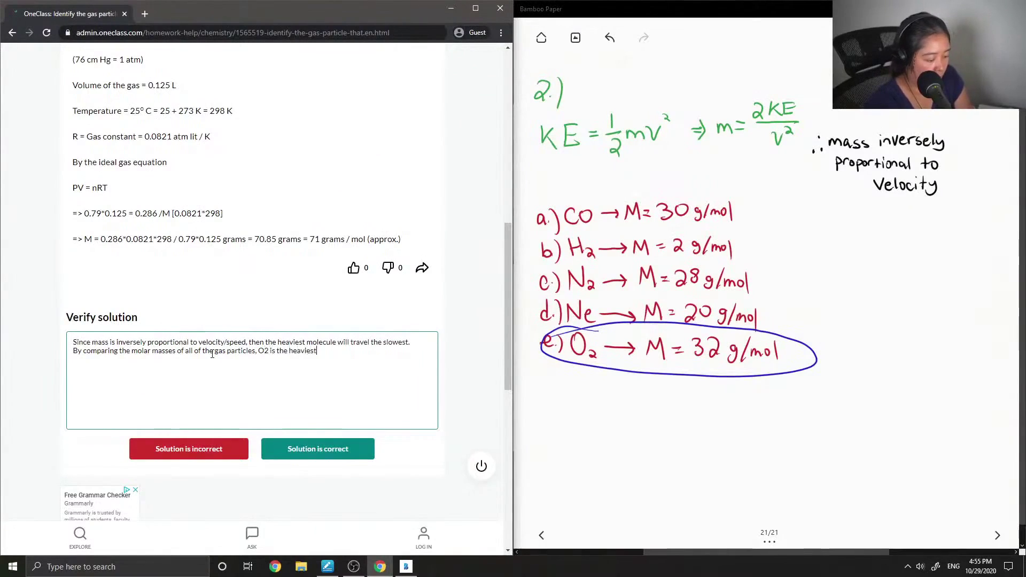
pyautogui.write('. therefore it will more')
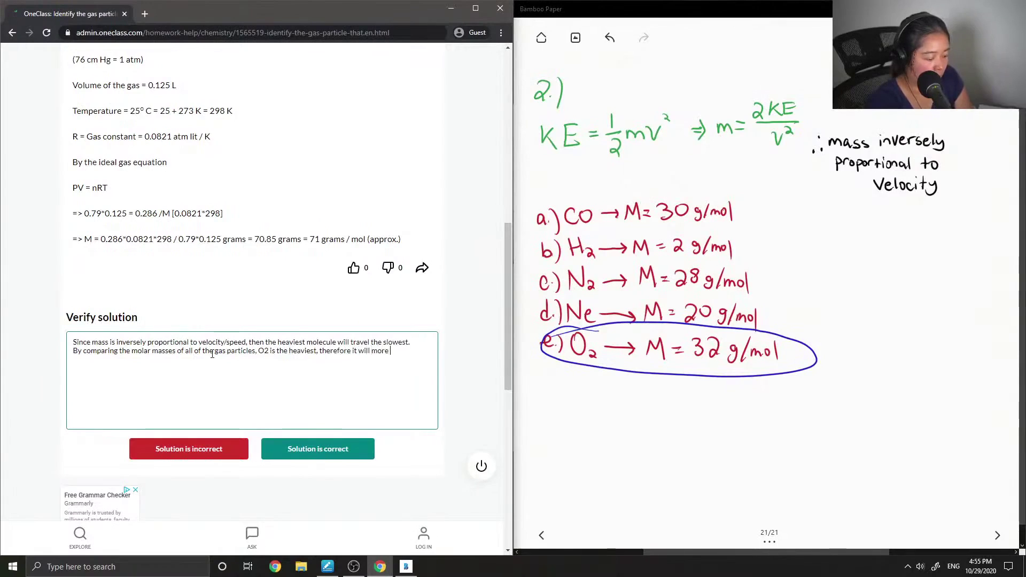
pyautogui.press('BackSpace')
pyautogui.write('ve the slow')
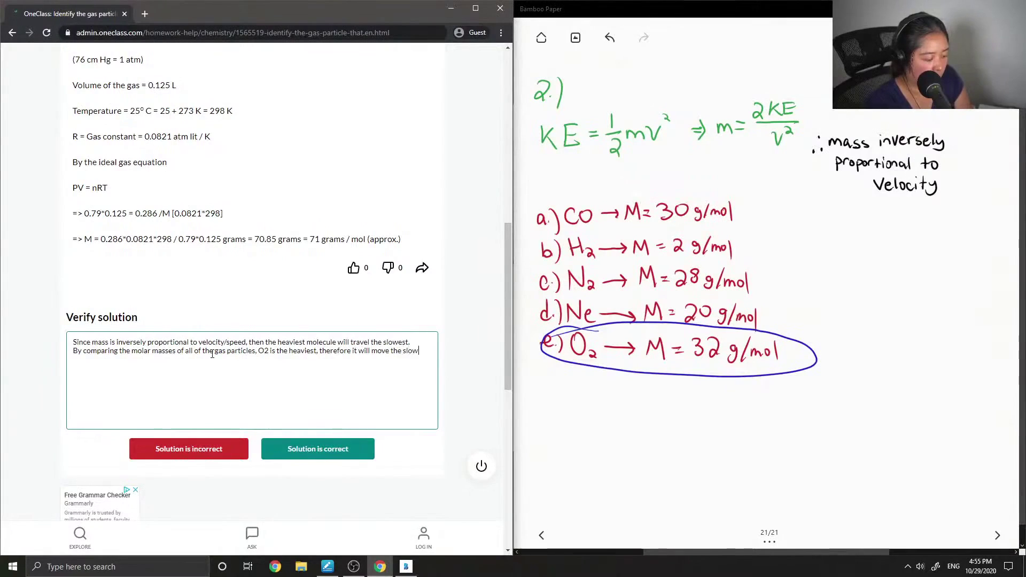
pyautogui.write('est.')
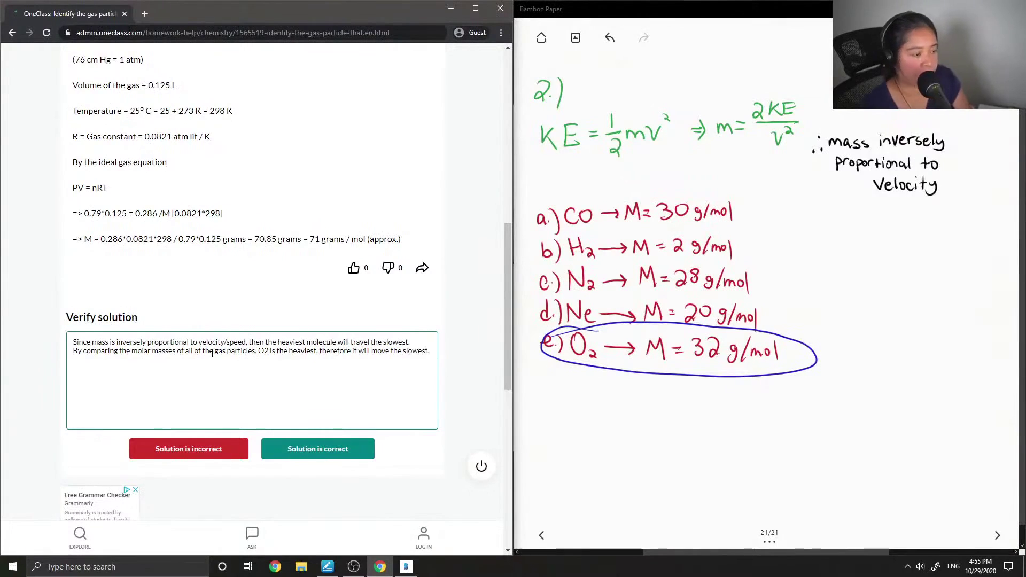
pyautogui.scroll(6, 216, 353)
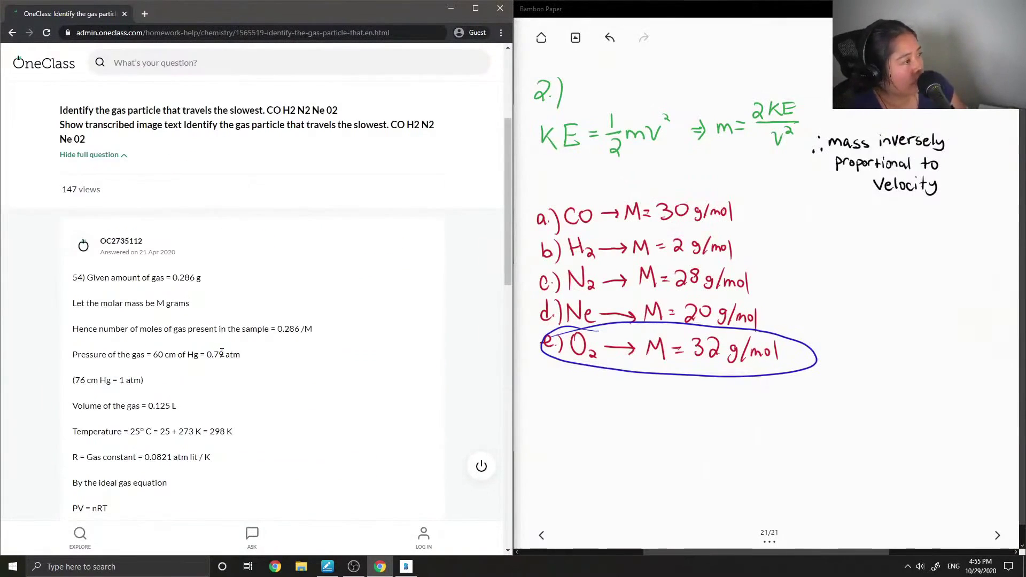
pyautogui.scroll(-2, 241, 337)
pyautogui.scroll(-3, 241, 335)
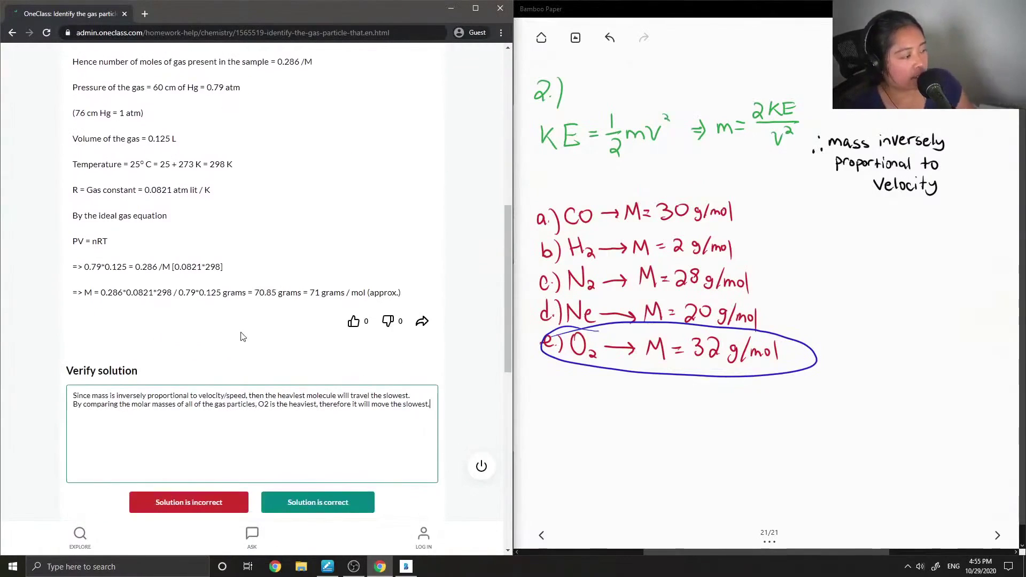